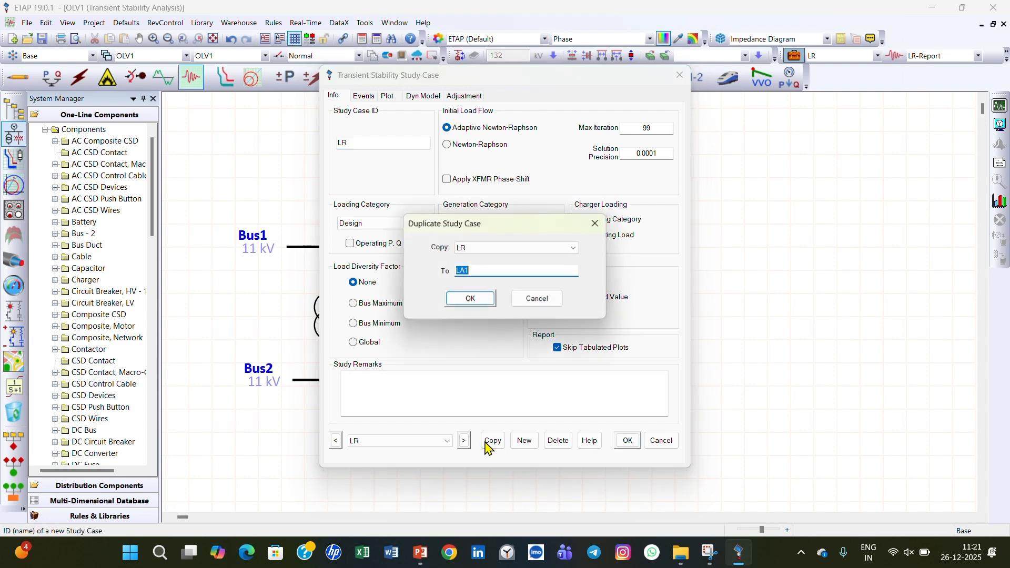
- Duplicate the LR transient stability study case as 3PF
drag(487, 267, 423, 278)
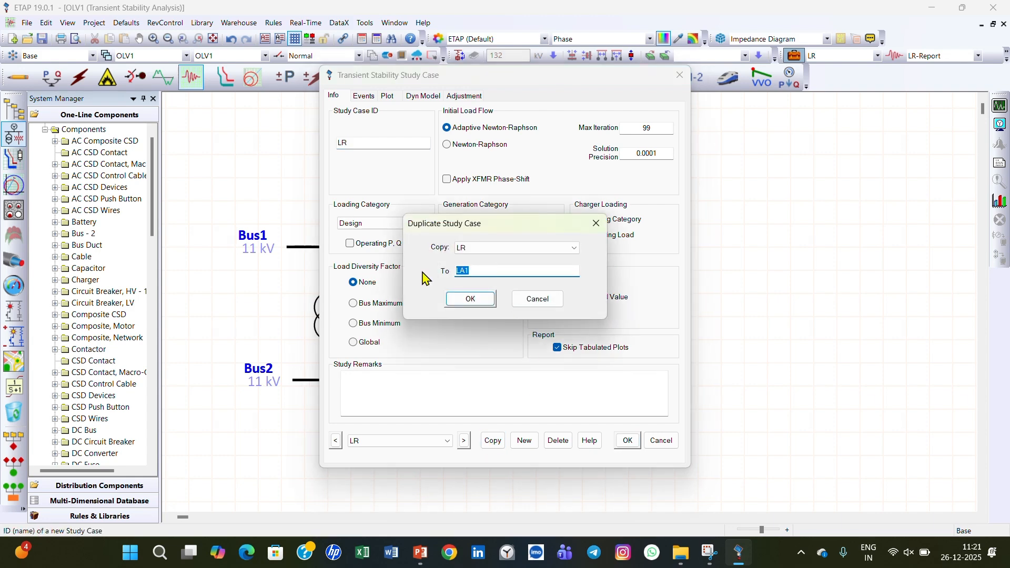
text(3PF)
click(456, 303)
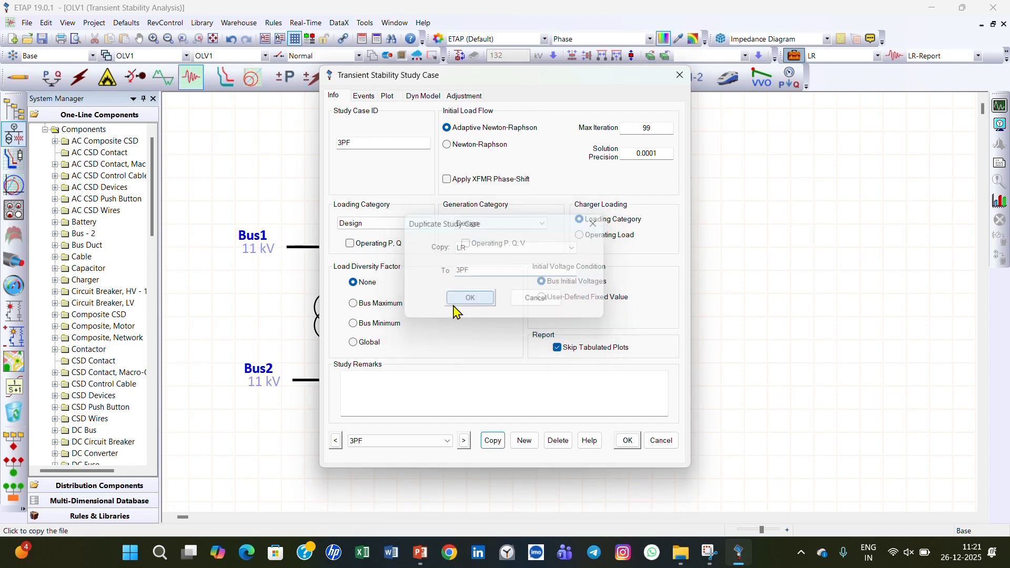
- Rename the existing "LR - 1 sec" event of the 3PF study case to 3PF
click(363, 97)
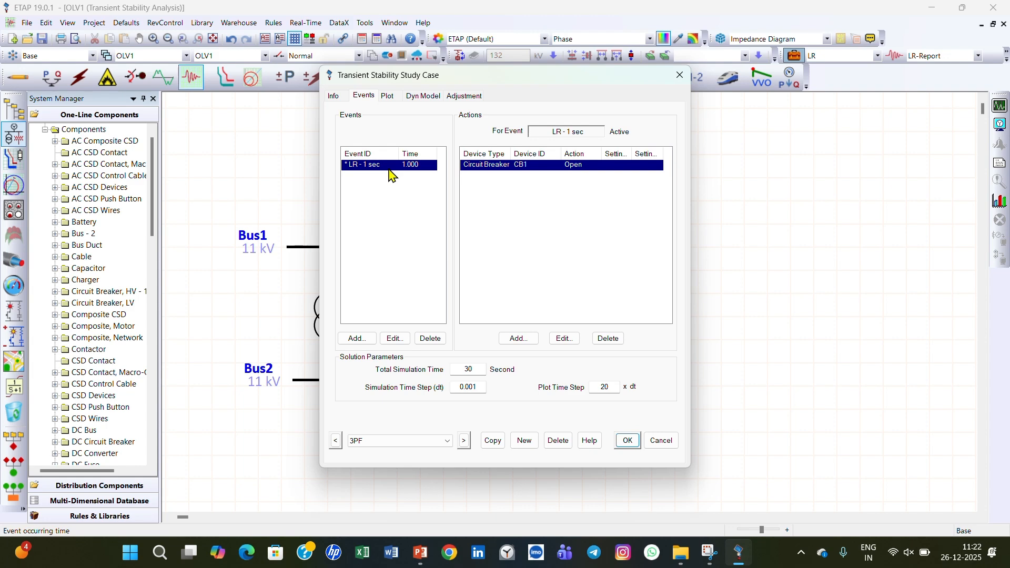
click(395, 338)
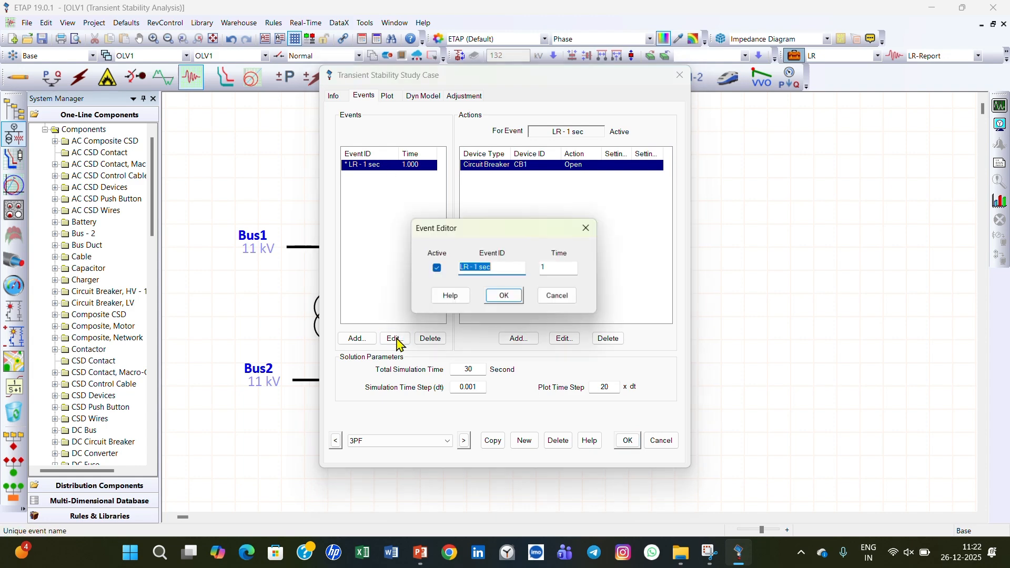
click(508, 270)
drag(508, 270, 421, 268)
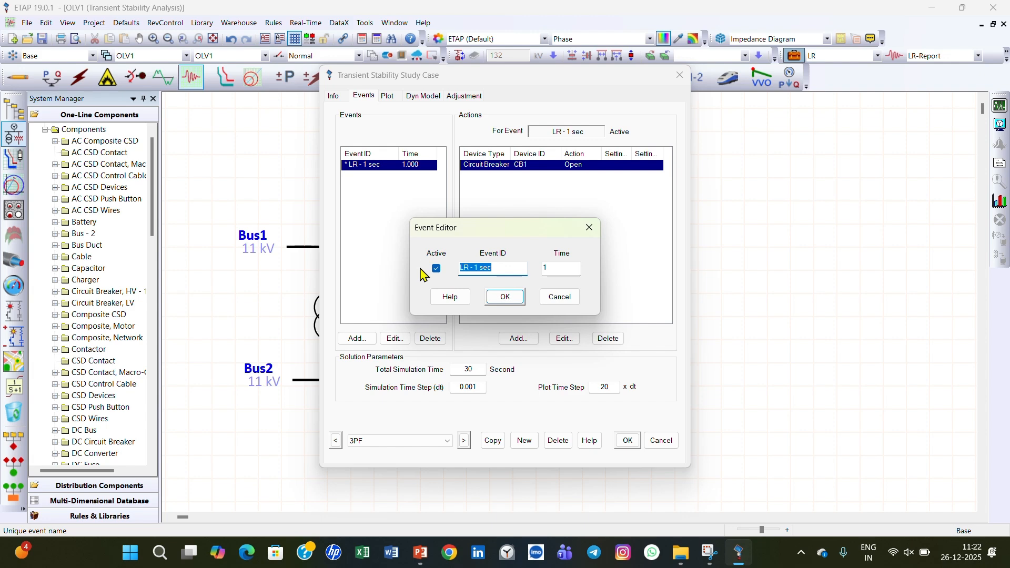
text(#)
text(PF)
click(506, 297)
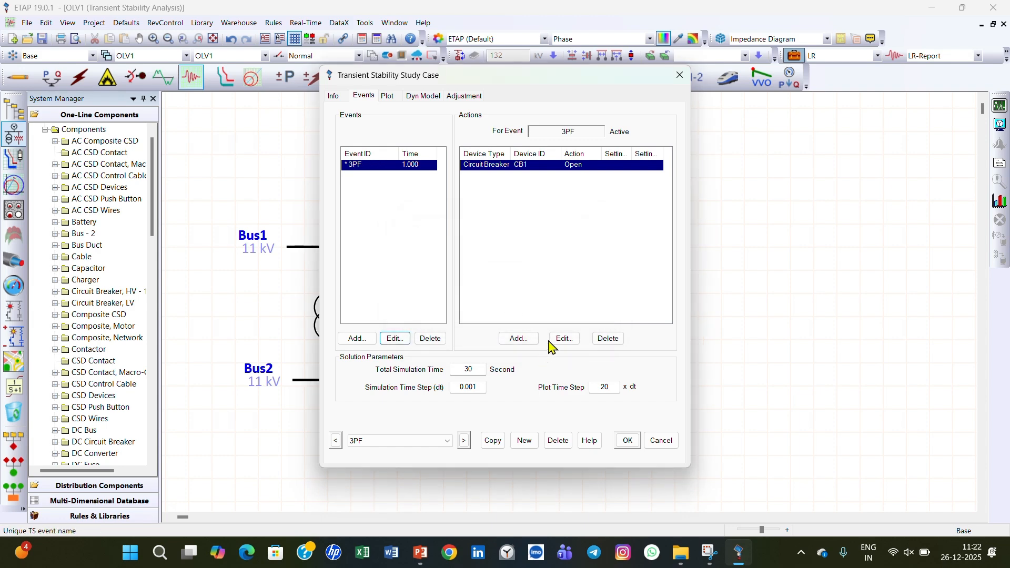
- Change the 3PF event's action to a 3 Phase Fault on the bus Bus1
click(563, 337)
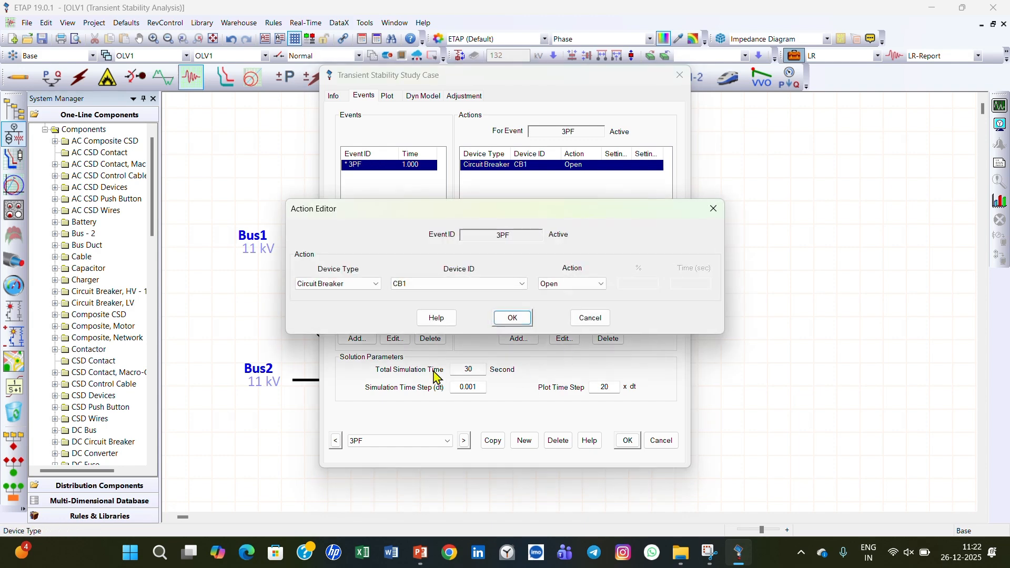
click(374, 286)
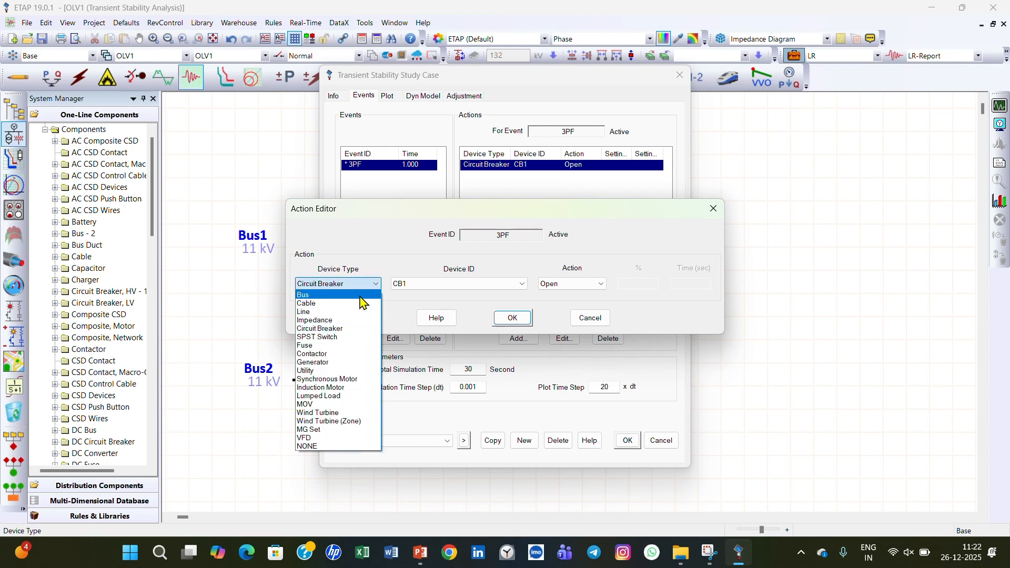
click(360, 296)
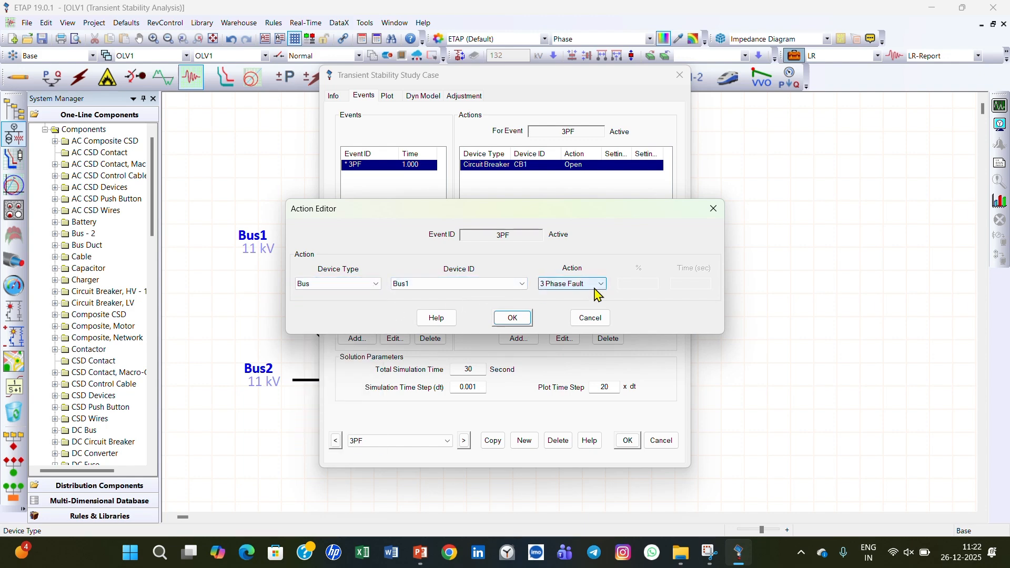
click(513, 318)
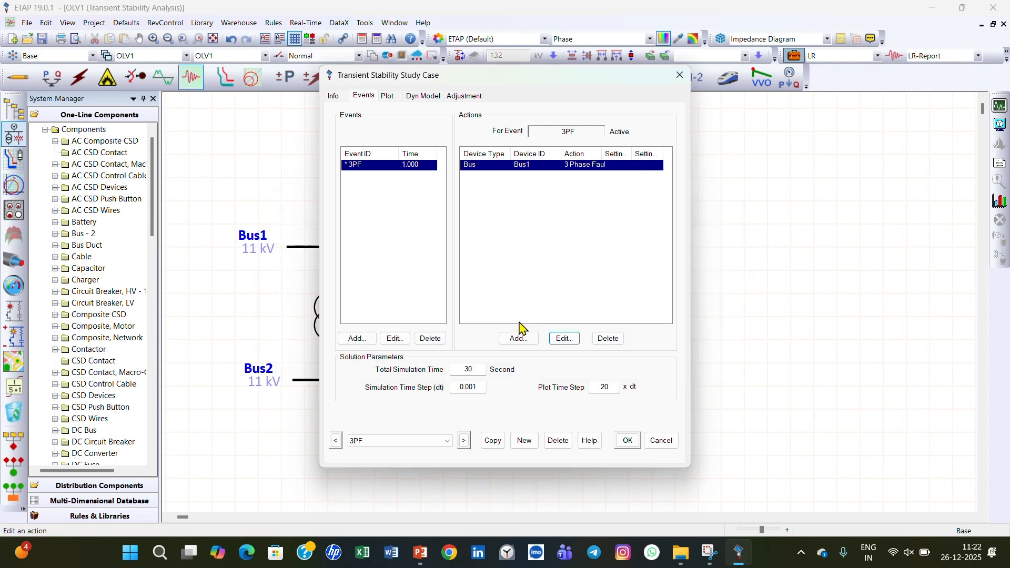
- Add an active event with the ID 3PFC at a time of 2 seconds
click(365, 342)
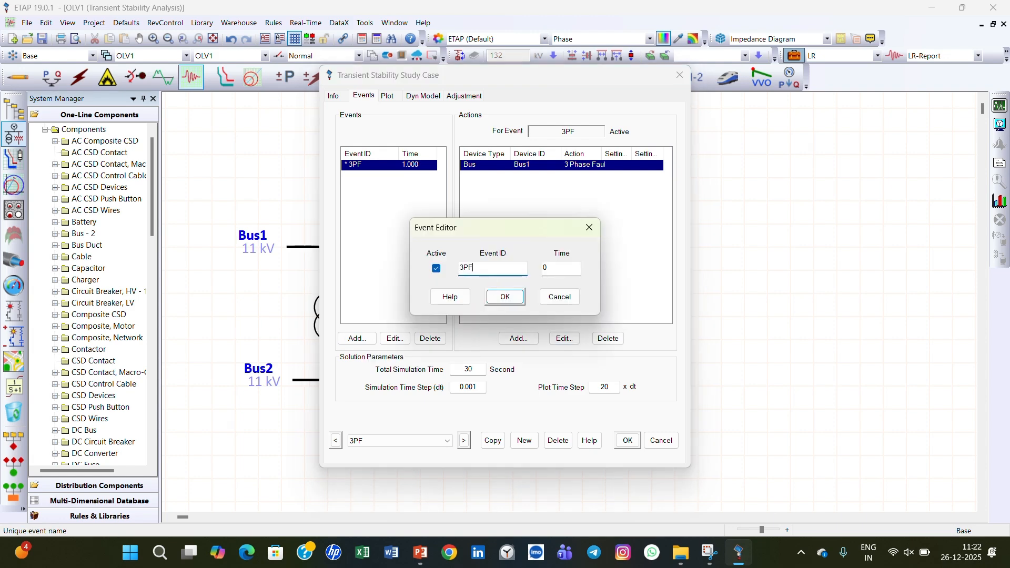
key(Tab)
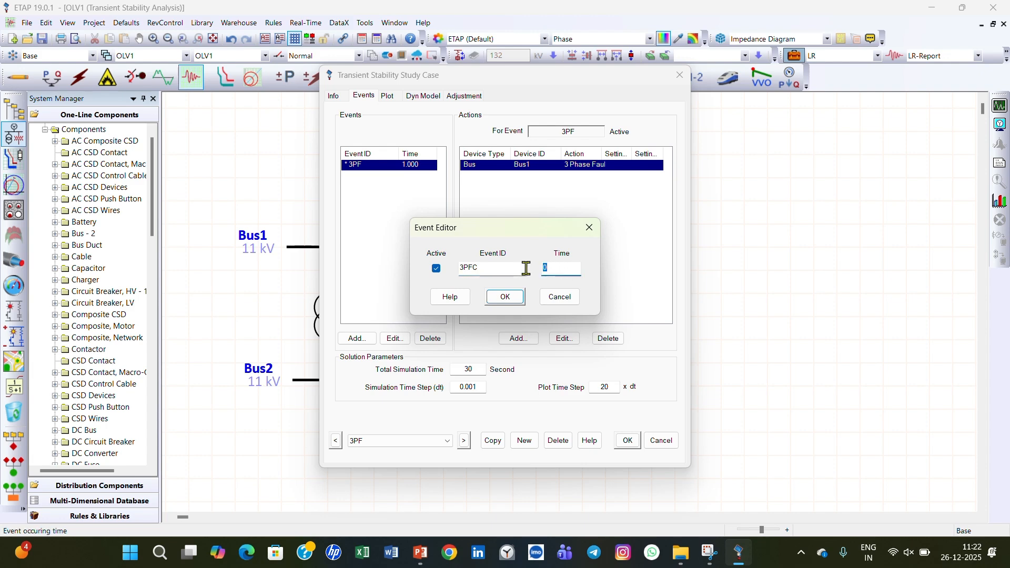
click(505, 297)
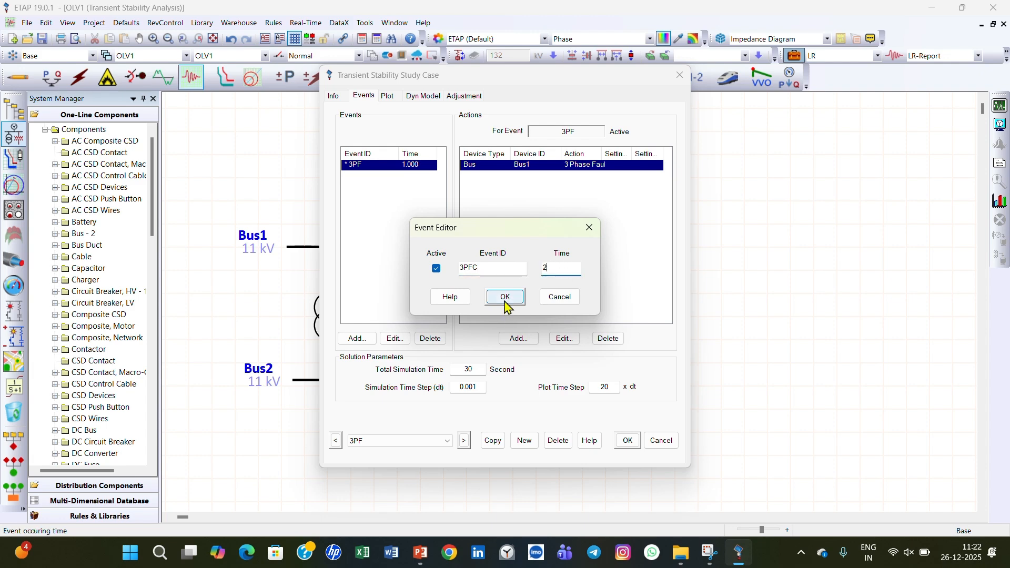
- Add a Clear Fault action on Bus1 to the 3PFC event and accept the study case settings
click(514, 340)
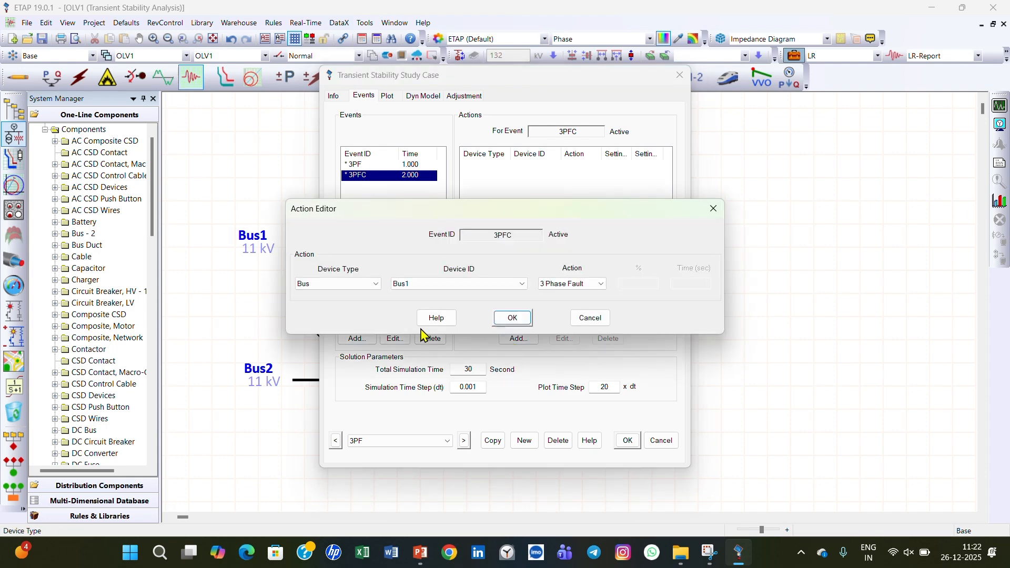
click(588, 292)
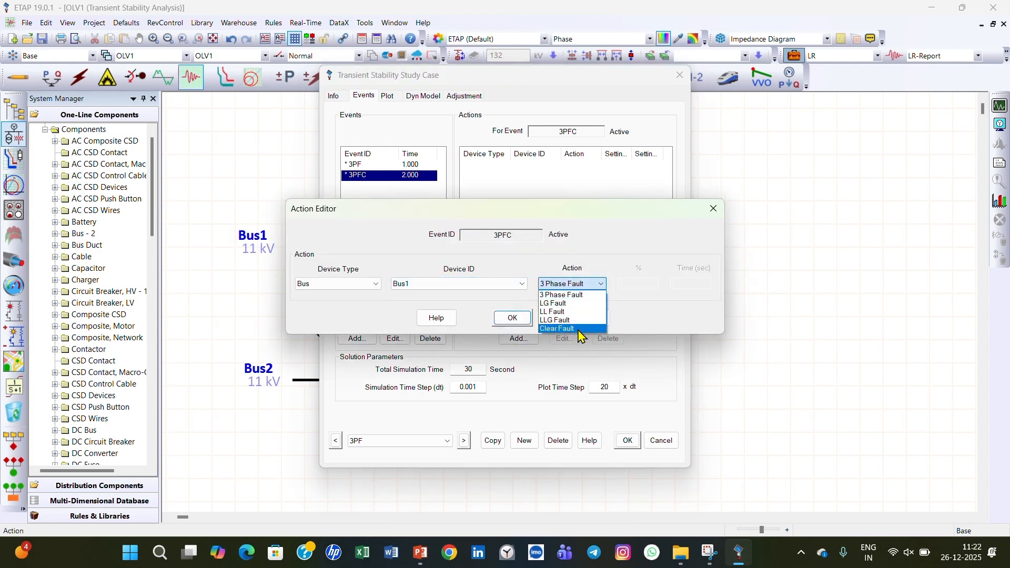
click(566, 300)
click(514, 319)
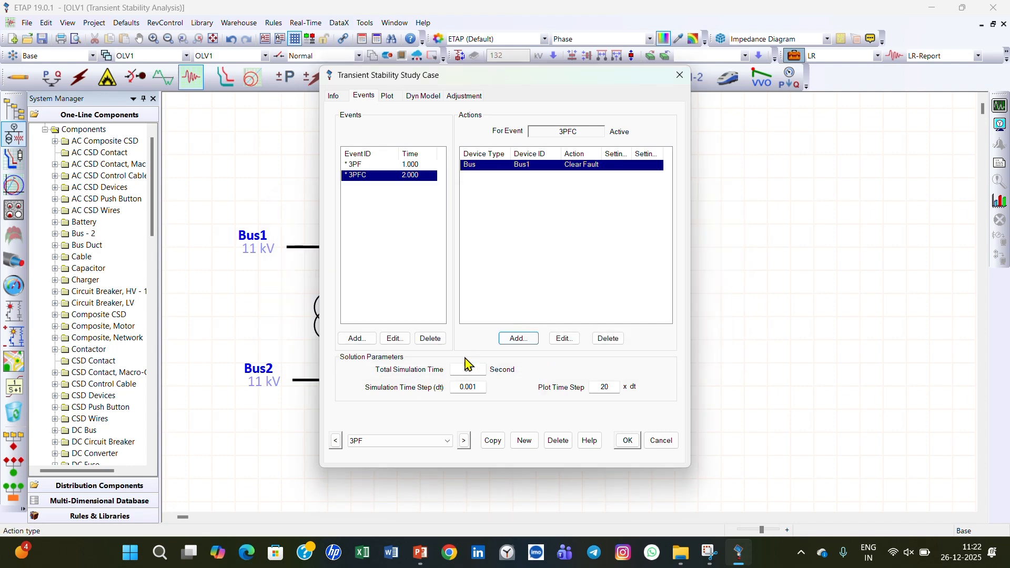
click(628, 441)
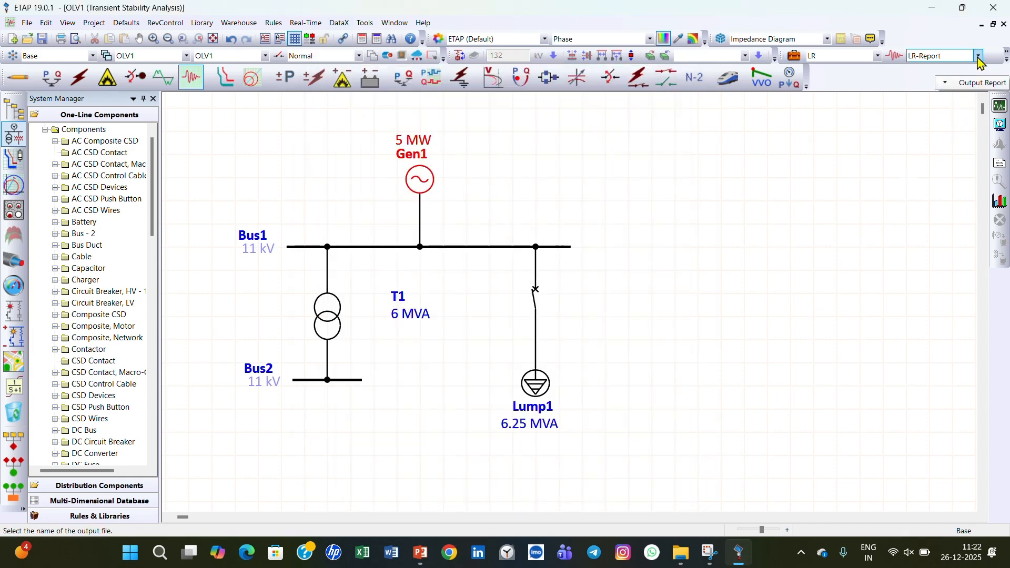
- Set the output report to Prompt and run the transient stability calculation, naming the output file "3PF Report"
click(978, 56)
click(956, 98)
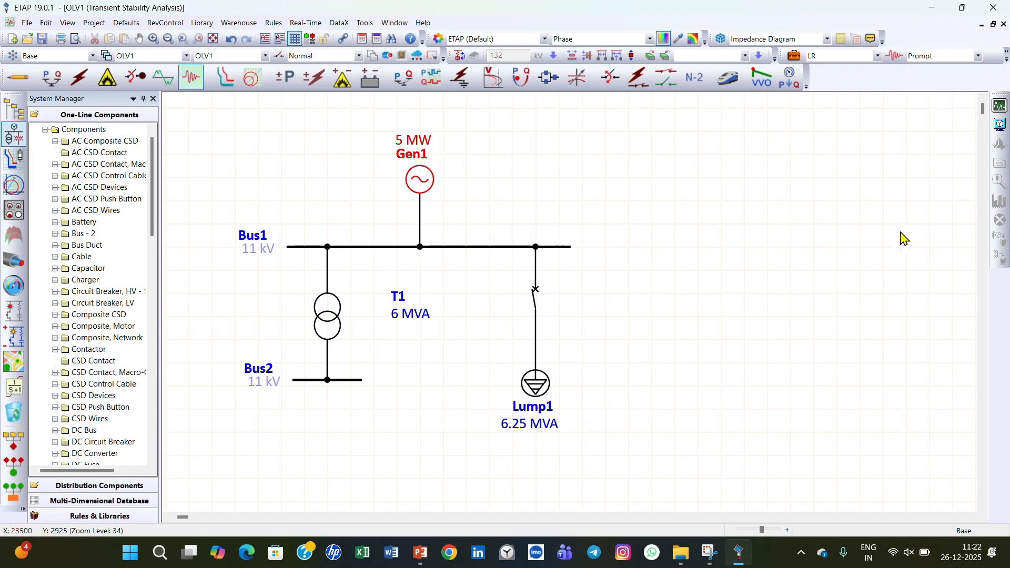
click(997, 111)
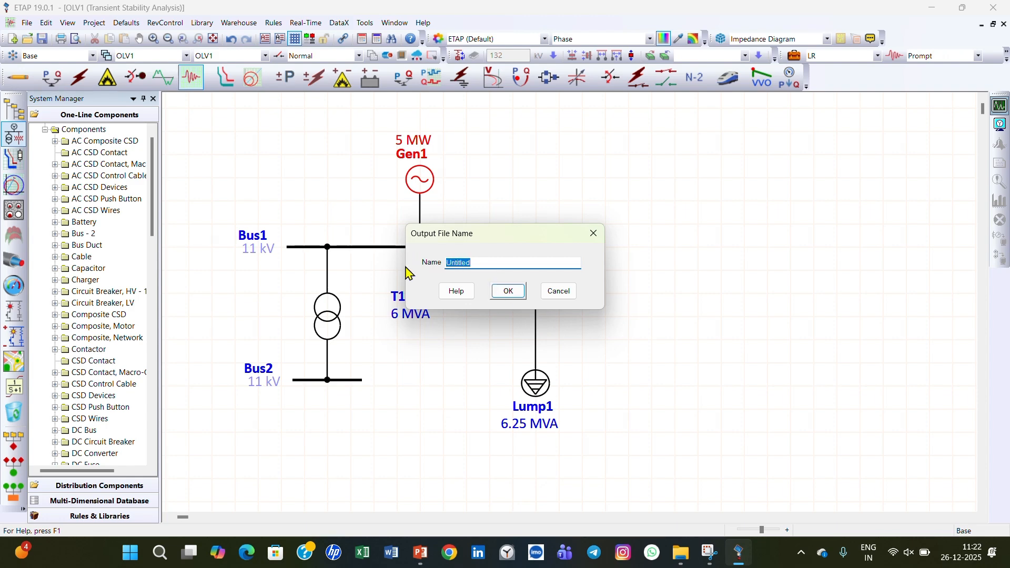
text(3PF Report)
click(504, 292)
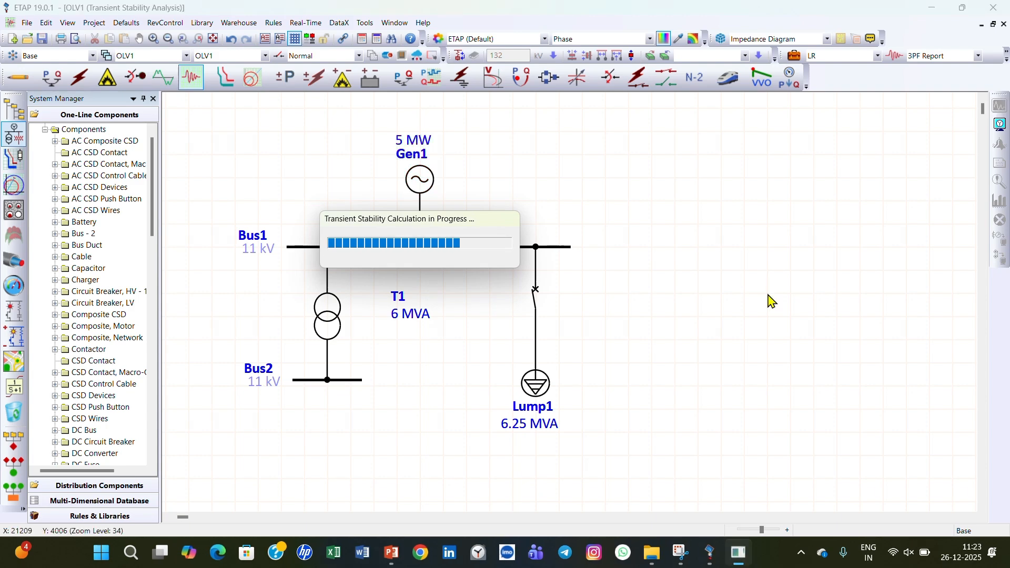
- Expand the time-slider's action list, advance to the first event to check which action ran, and close it
drag(506, 255, 780, 318)
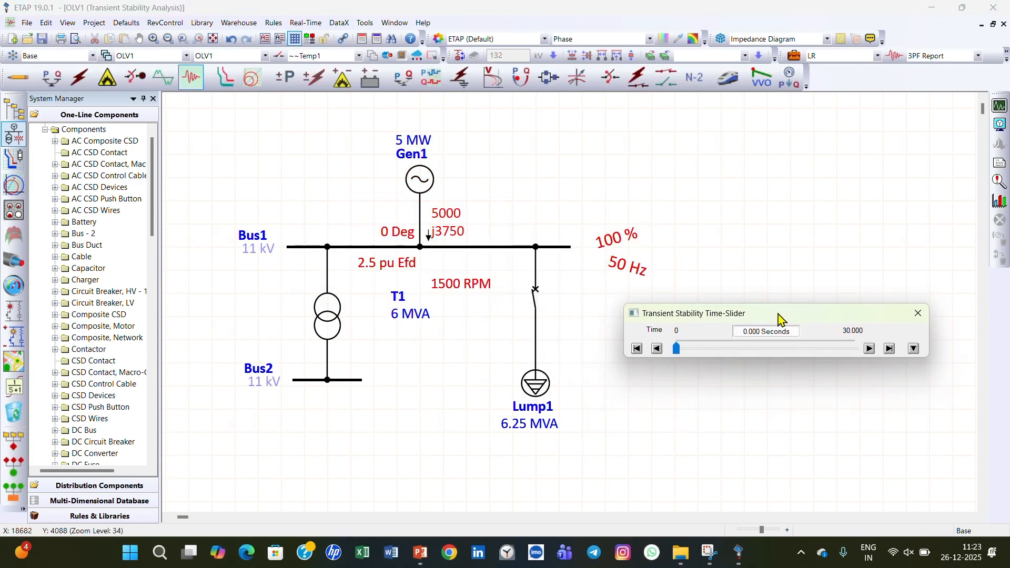
click(914, 348)
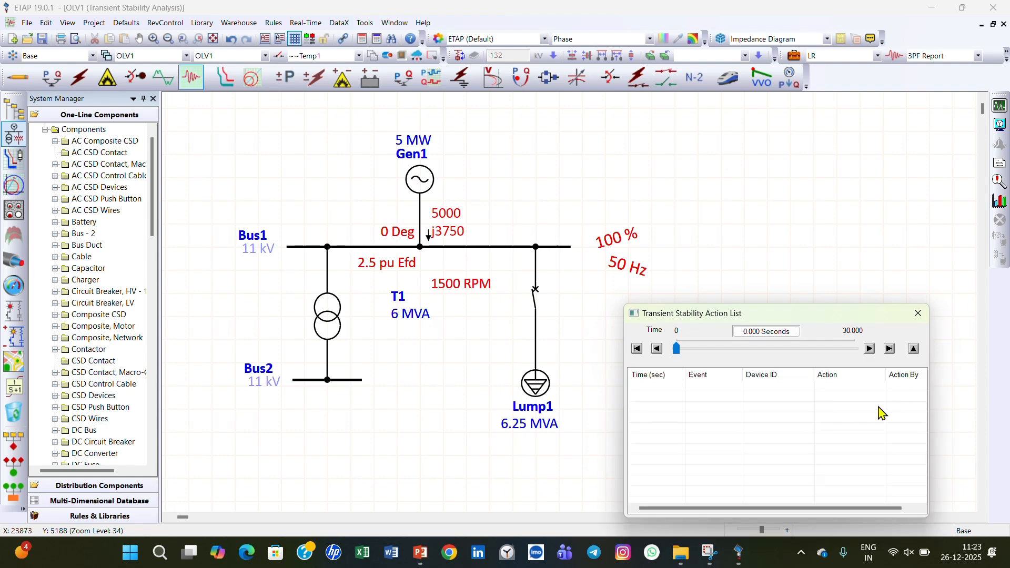
click(890, 349)
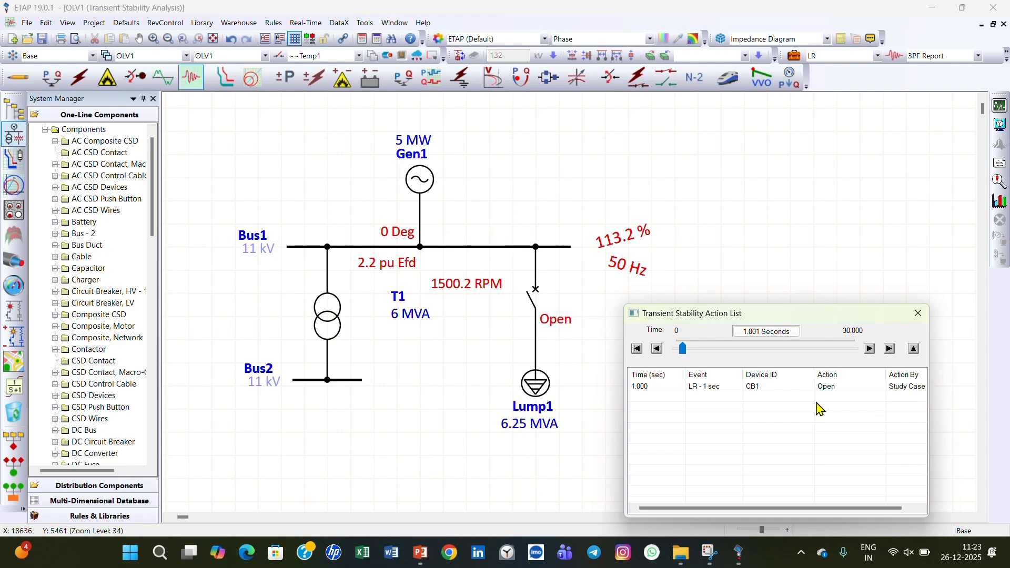
click(918, 312)
- Make 3PF the active study case and rerun the transient stability calculation into 3PF Report
click(877, 56)
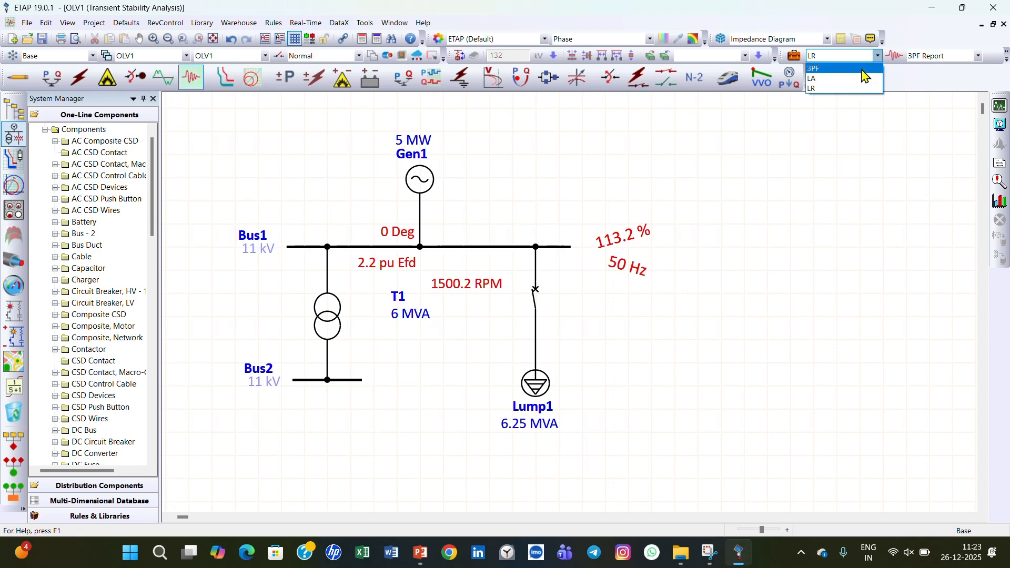
click(862, 69)
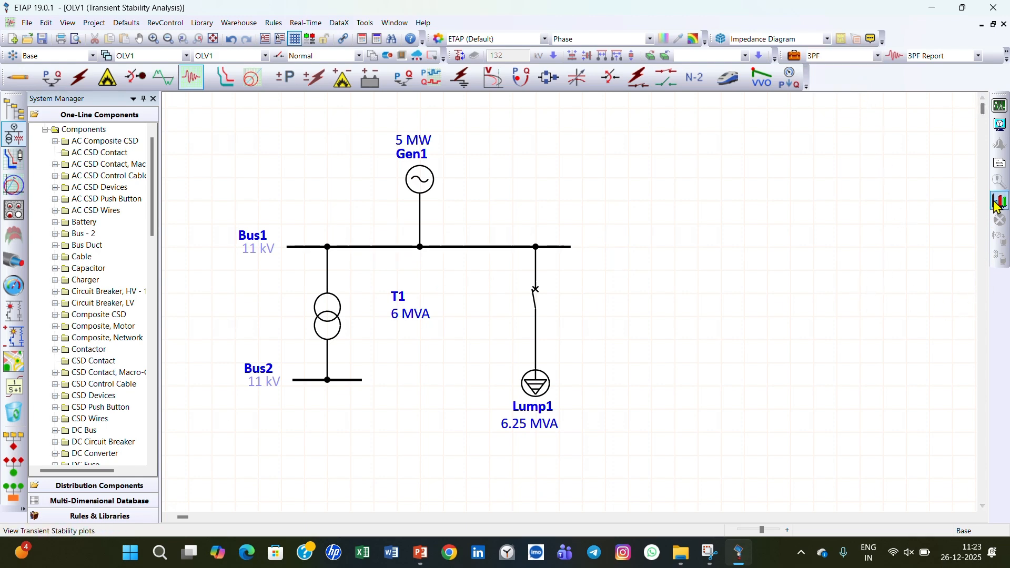
click(1000, 106)
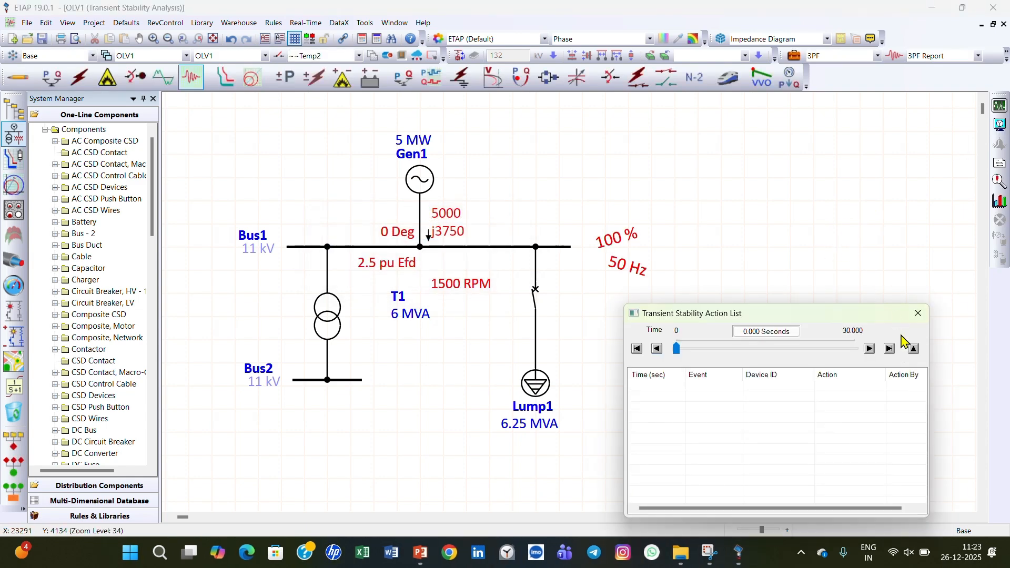
- Advance the simulation through the fault and fault-clearing events to 30 seconds, examining the diagram results, and close the action list
click(890, 350)
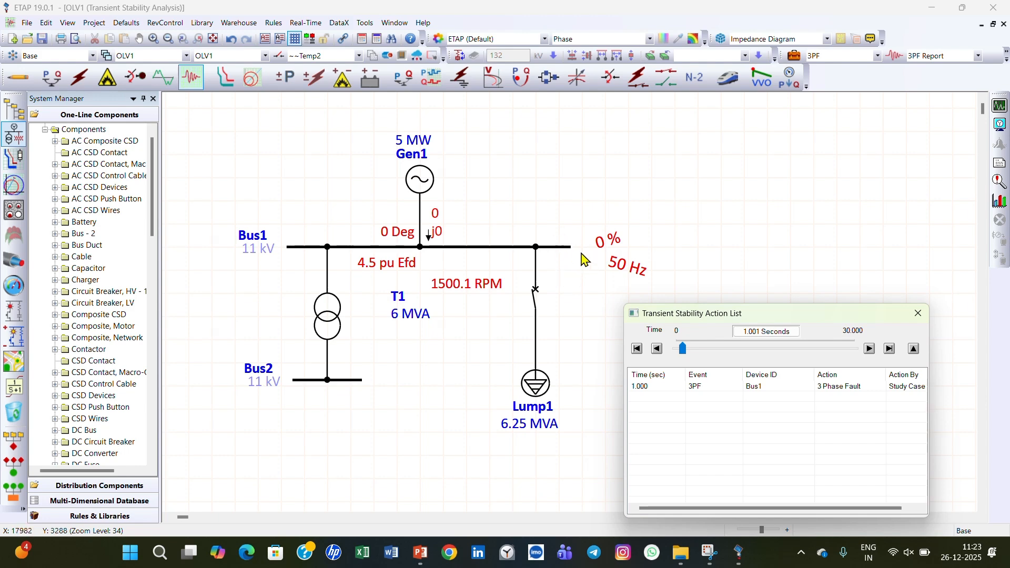
click(889, 349)
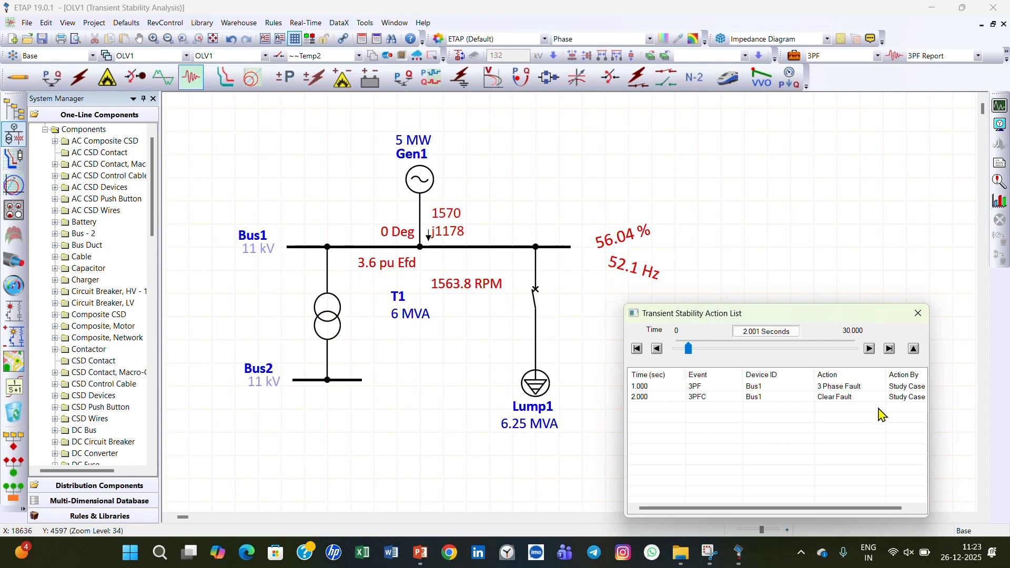
click(889, 349)
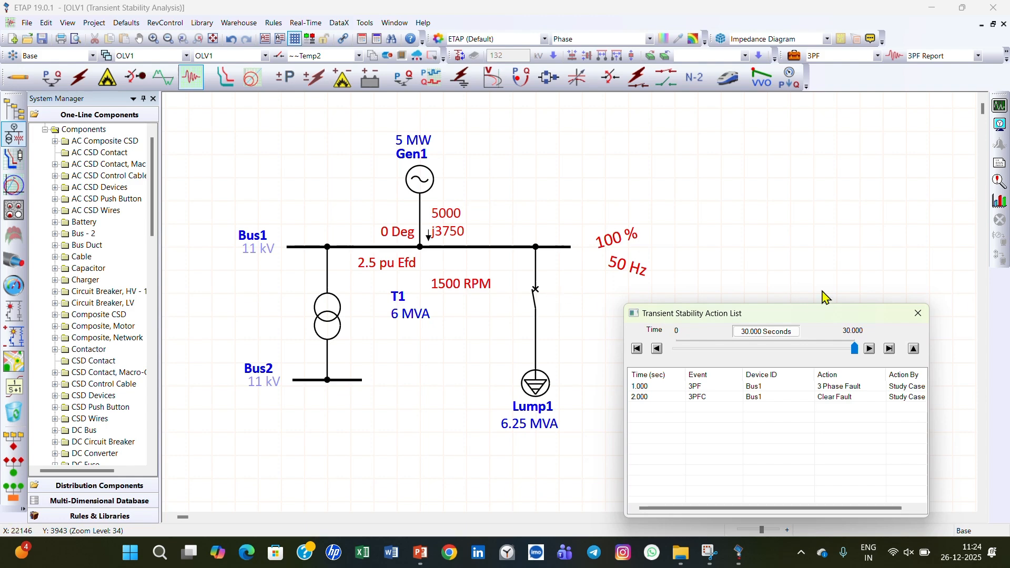
click(918, 313)
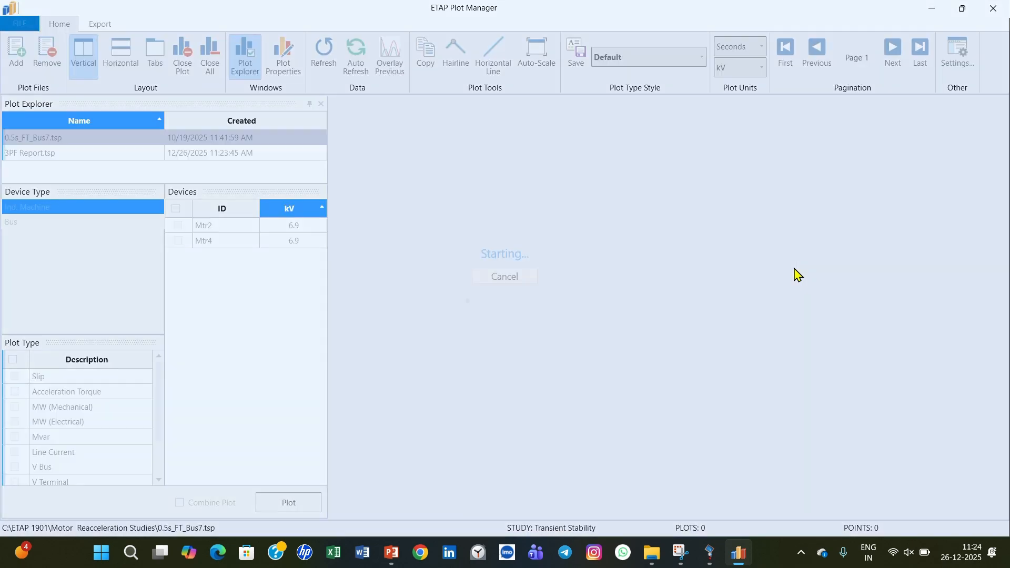
- In ETAP Plot Manager, plot the Voltage of Bus1 from 3PF Report.tsp
click(605, 347)
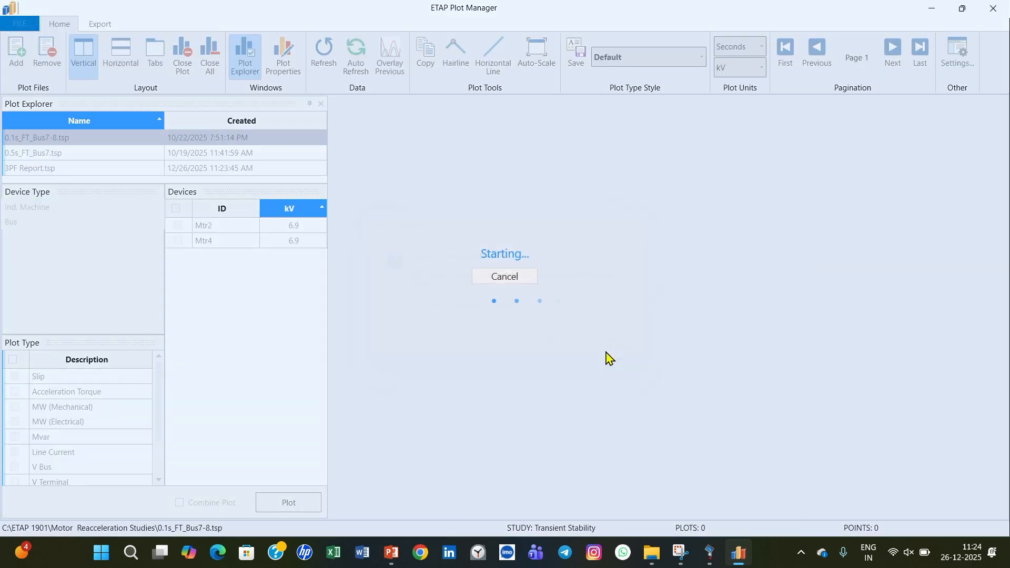
click(57, 229)
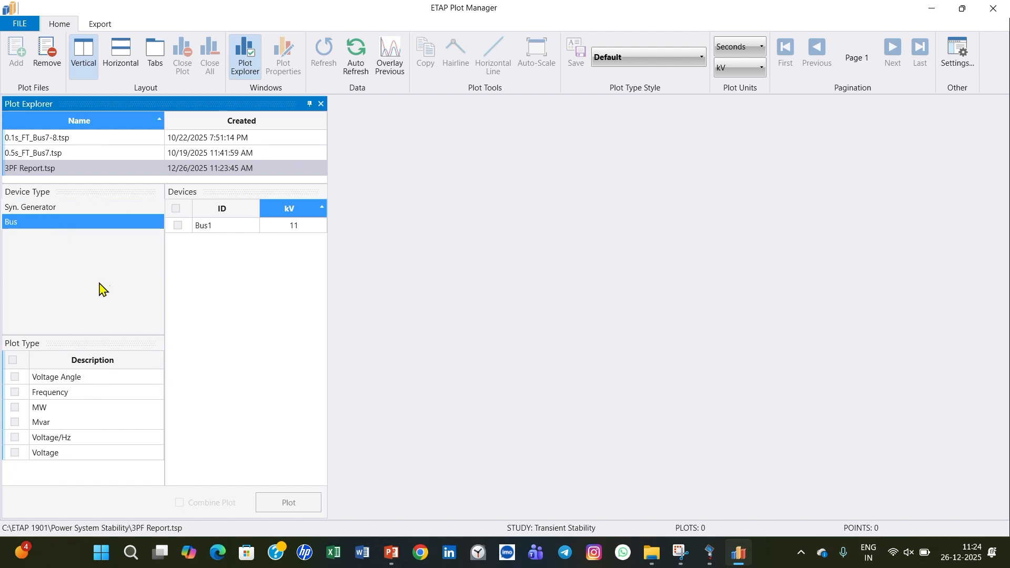
click(178, 226)
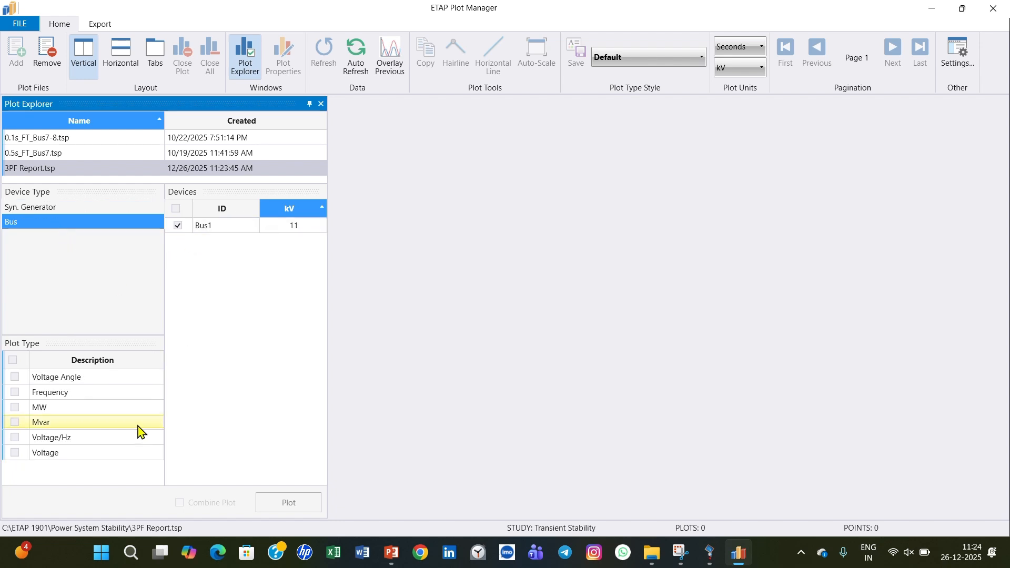
click(80, 456)
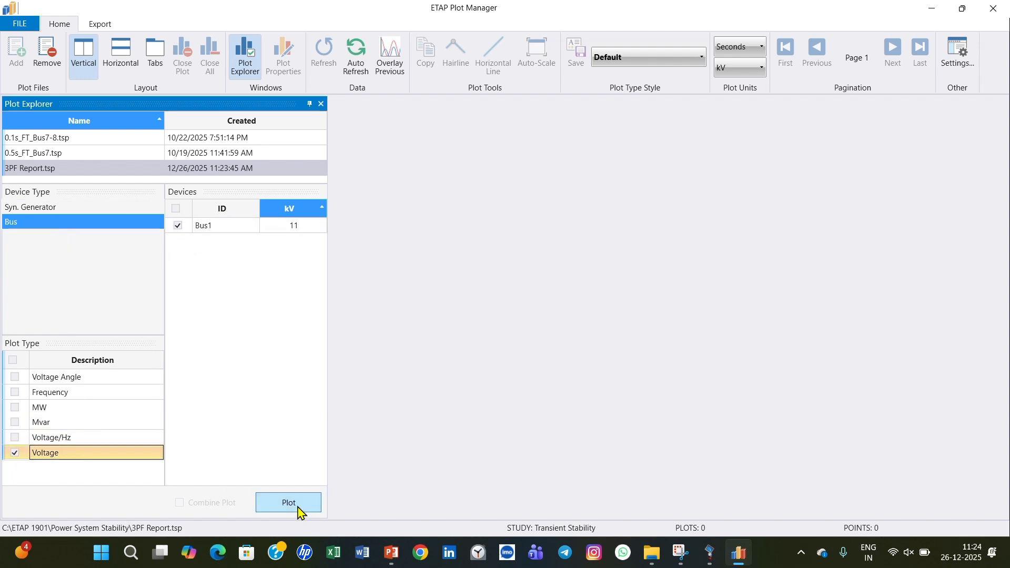
click(298, 509)
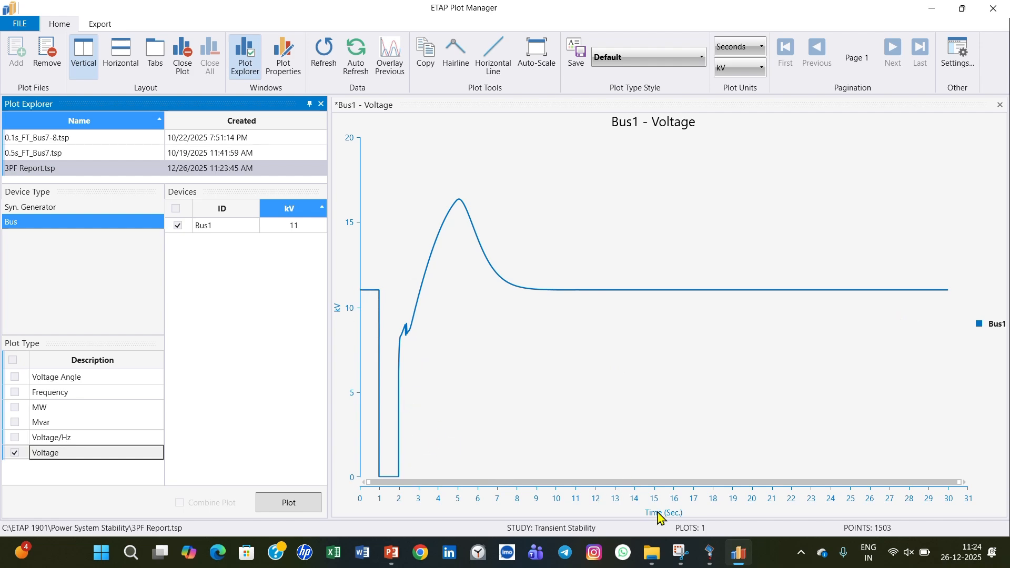
- Switch to PowerPoint, review the power and frequency curves on slide 4, and return to ETAP Plot Manager
click(392, 552)
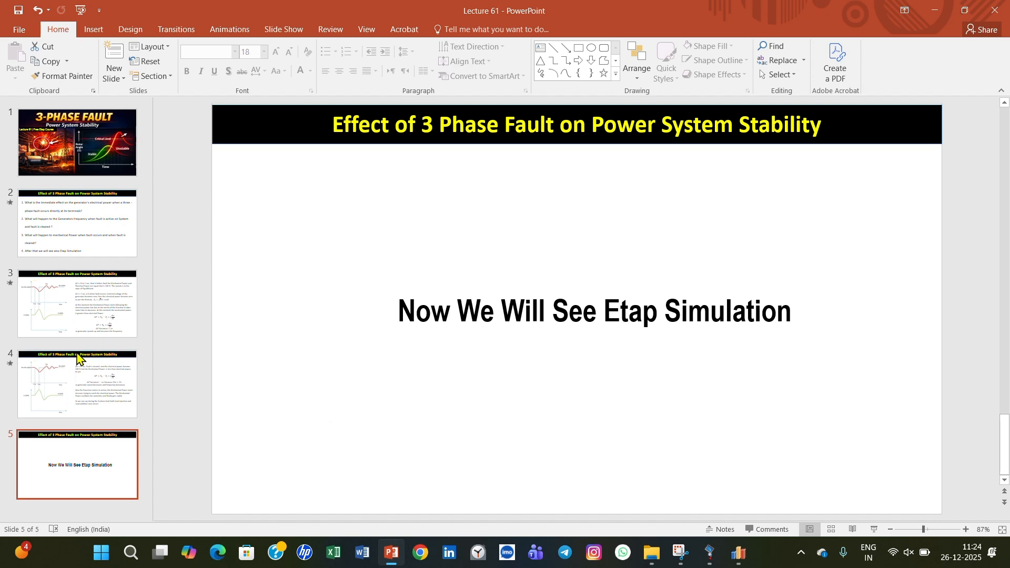
click(79, 358)
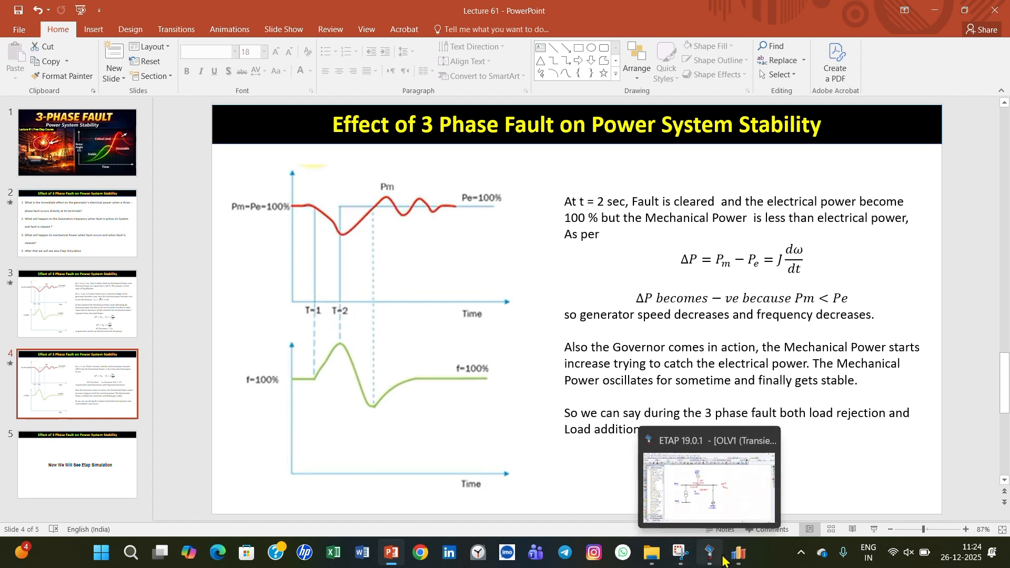
click(740, 563)
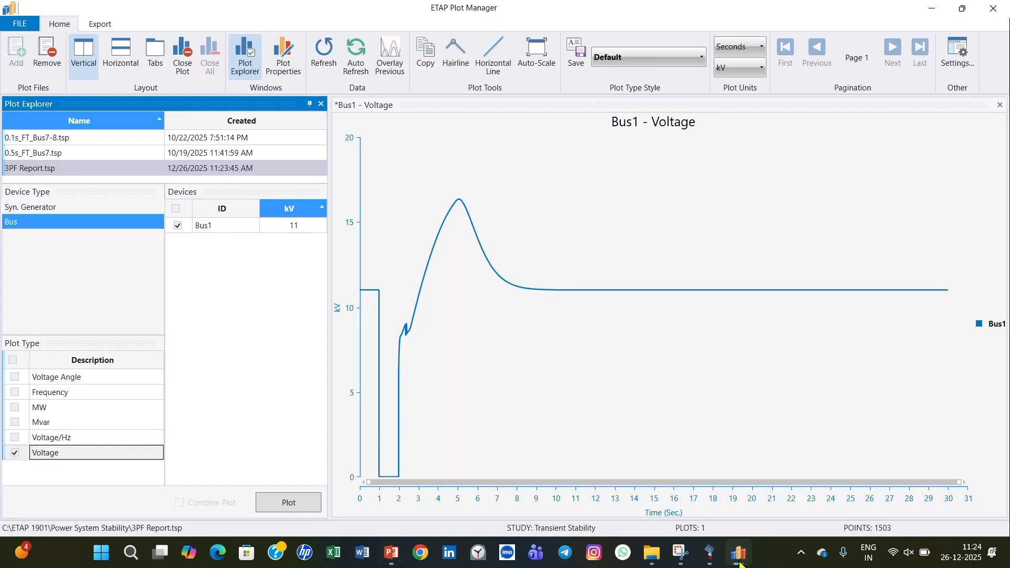
- Plot the Frequency of Bus1 from 3PF Report.tsp alongside its Voltage and close the duplicate Voltage plot
click(72, 393)
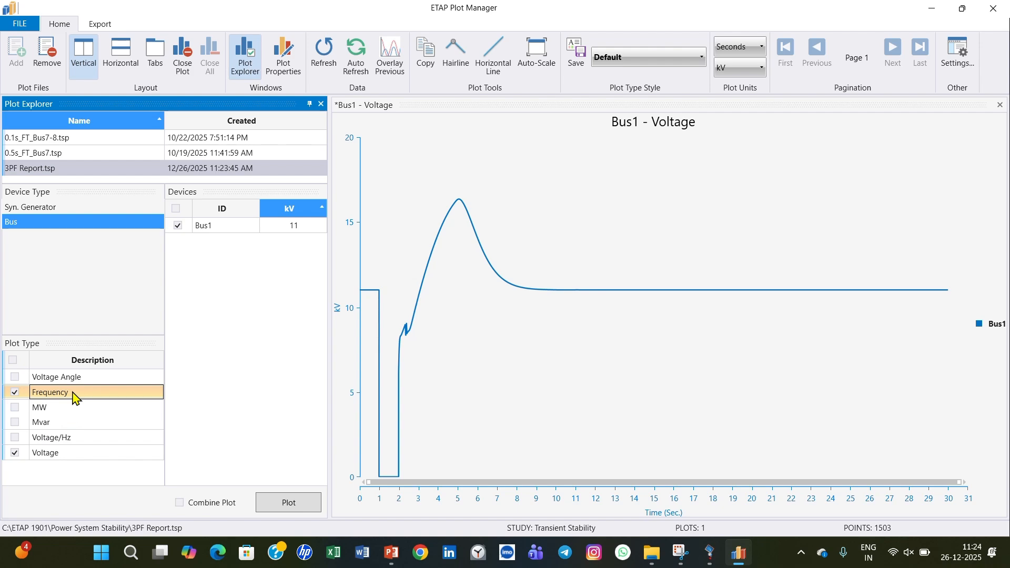
click(292, 503)
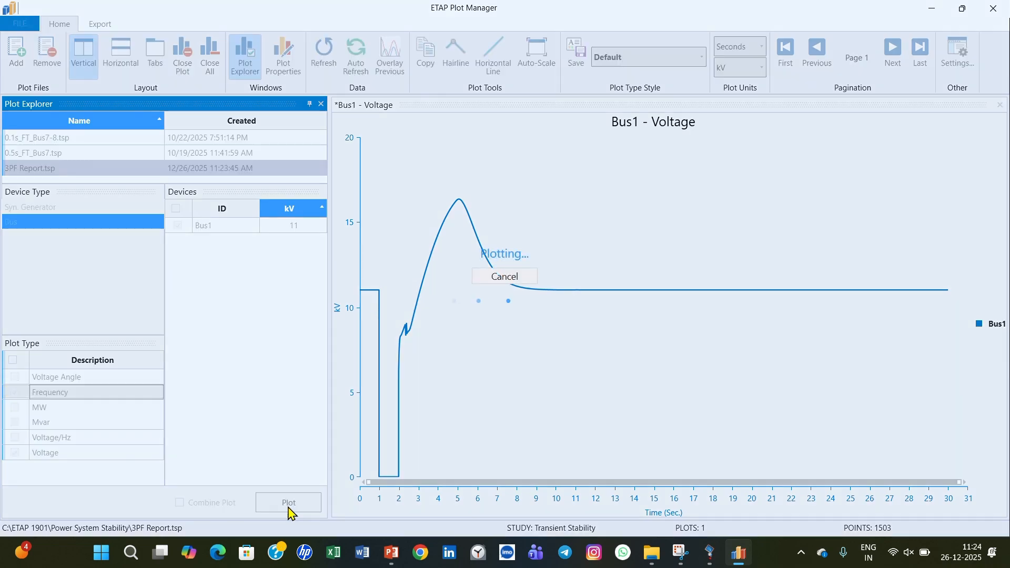
click(539, 323)
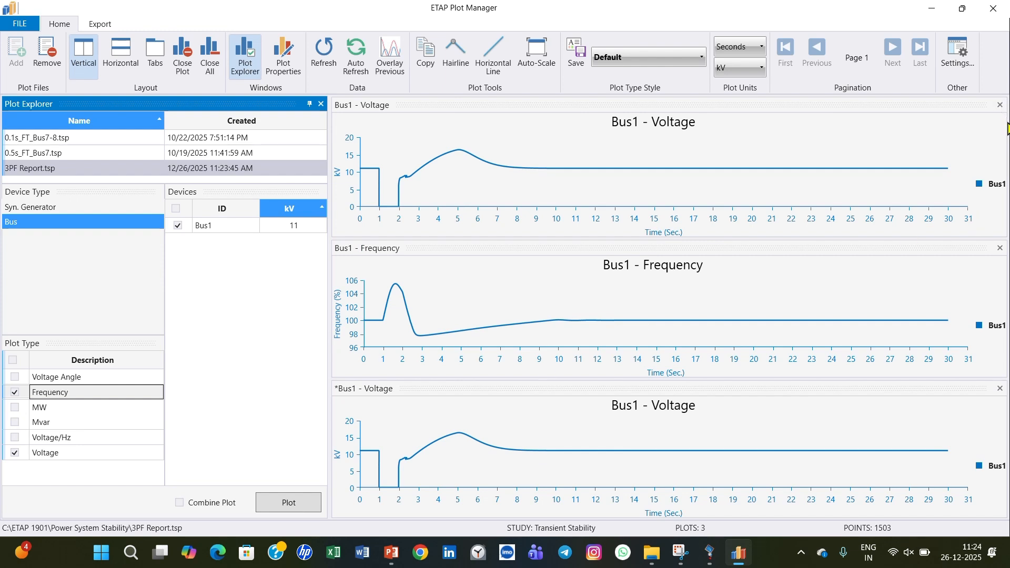
click(1000, 104)
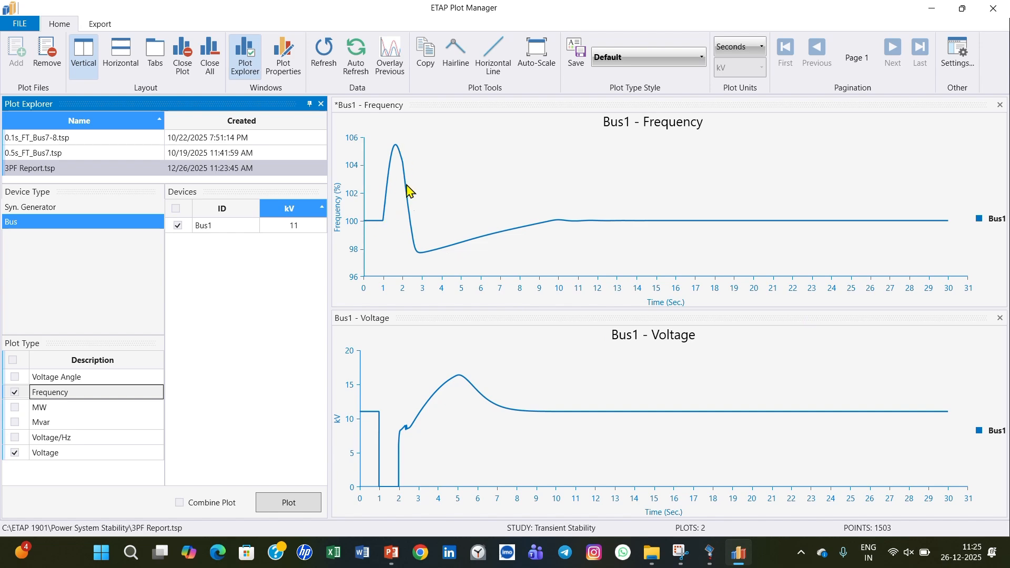
- Compare the Bus1 frequency plot with the theoretical curve on the PowerPoint slide and return to ETAP Plot Manager
click(392, 553)
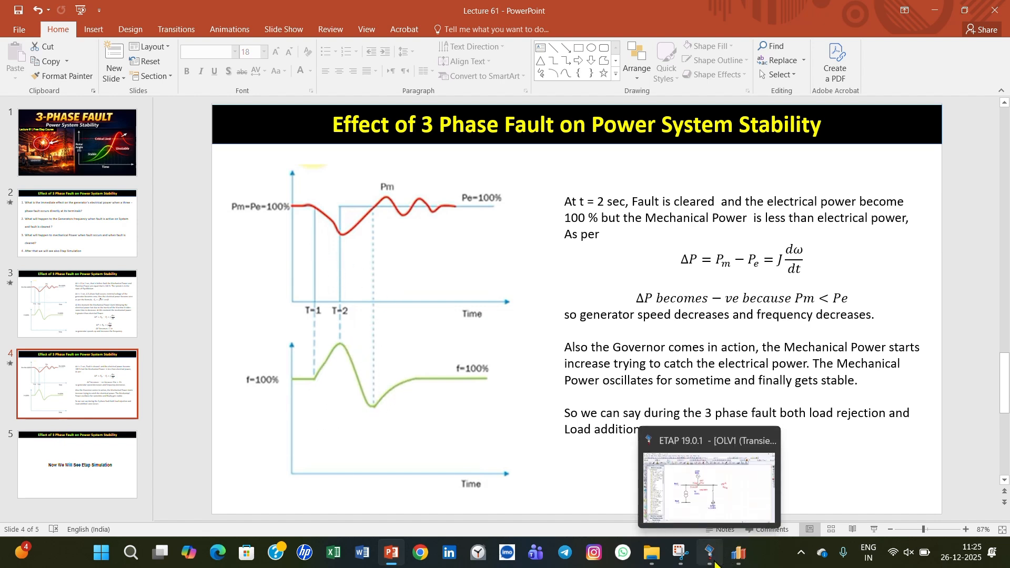
click(731, 563)
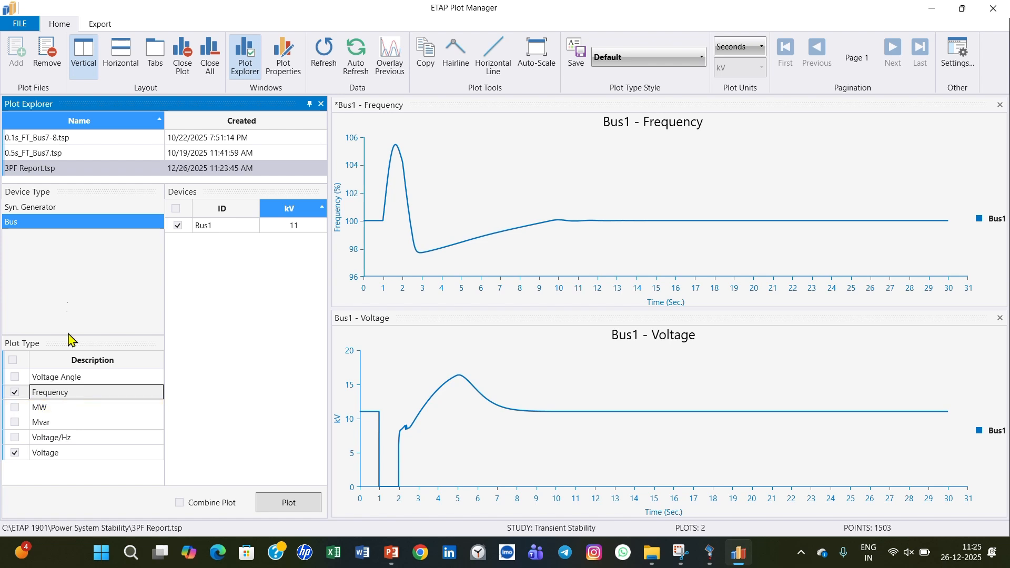
- Change the device type from Bus to Syn. Generator, deselecting Bus1's Frequency and Voltage plot types, and close both Bus1 plots
click(88, 395)
click(71, 453)
click(64, 205)
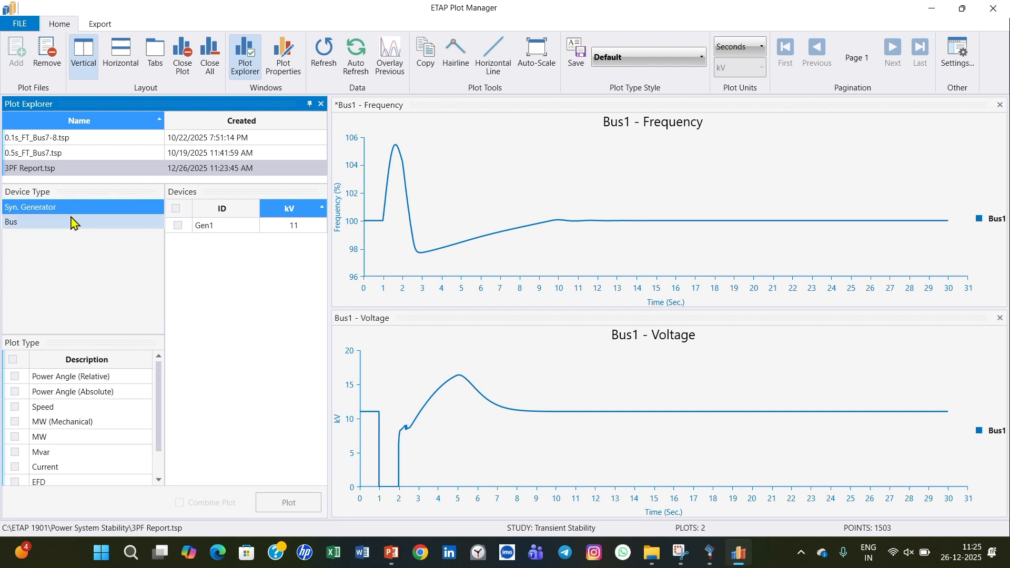
click(1000, 105)
click(1000, 104)
- Plot the MW of synchronous generator Gen1 from 3PF Report.tsp
click(232, 226)
click(45, 441)
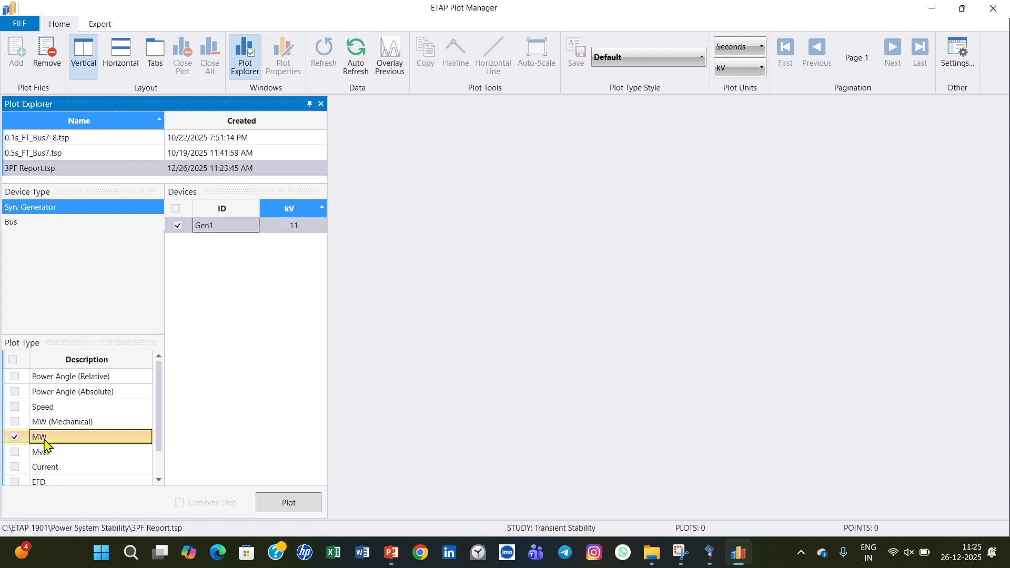
click(293, 506)
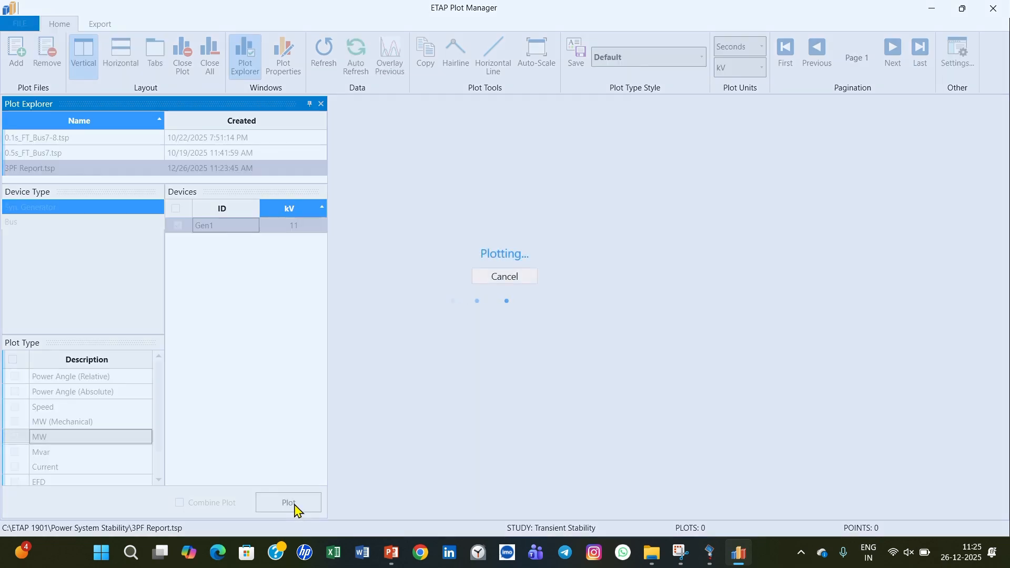